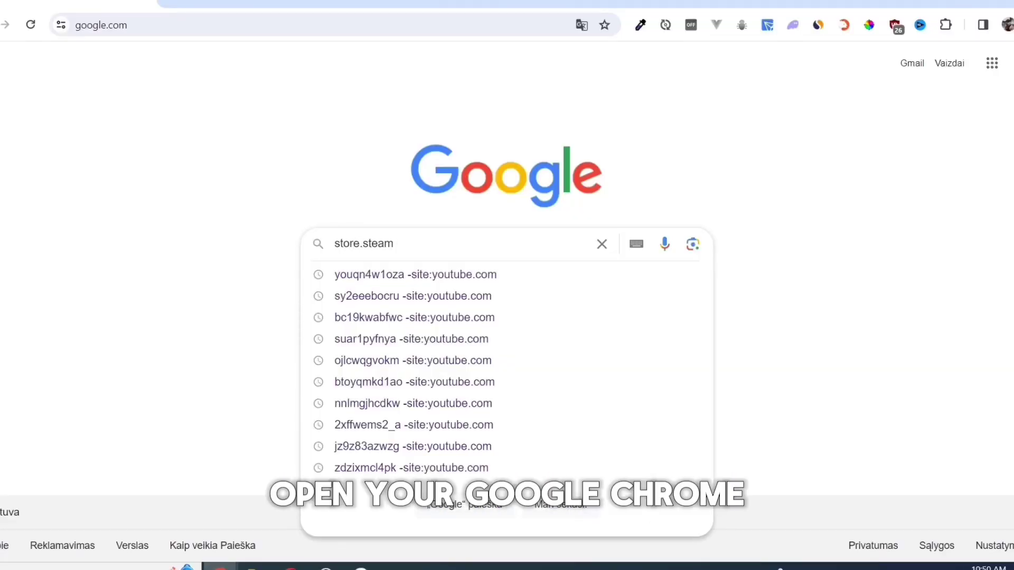
Search Google for store.steam and open the 'Welcome to Steam' result
key("Return")
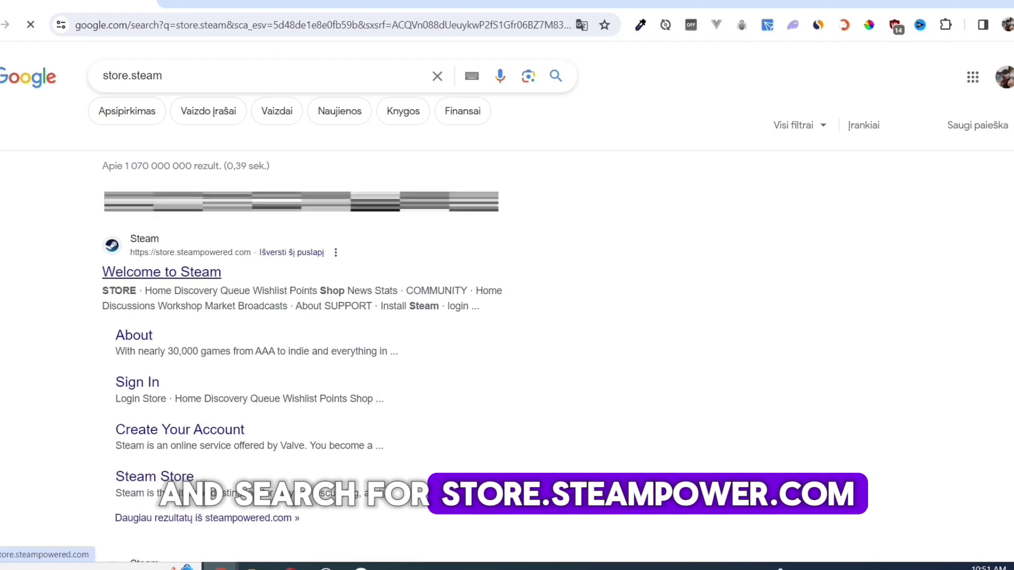
left_click(161, 271)
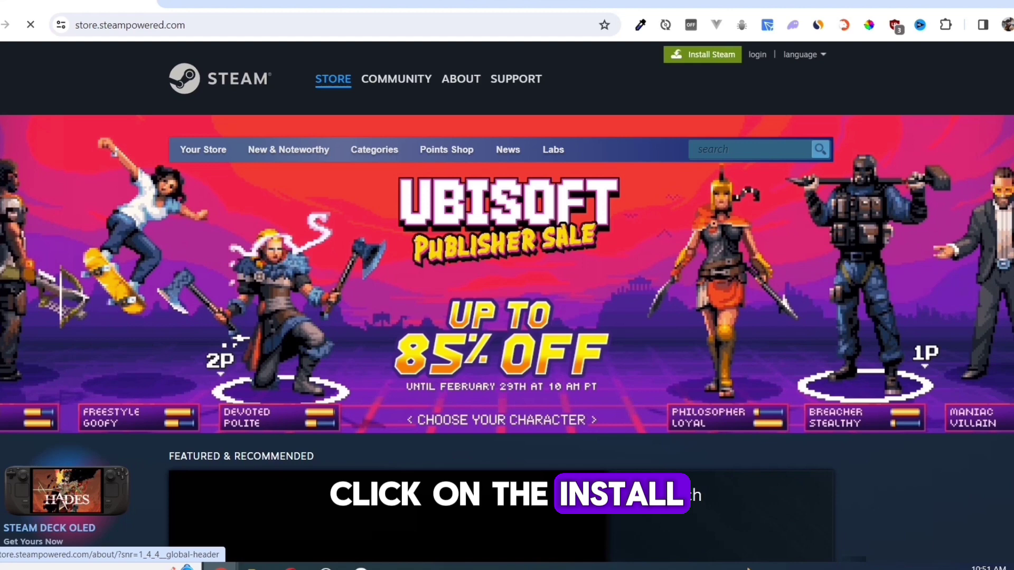
Download the Windows Steam installer from the About page and show it in its folder
left_click(702, 54)
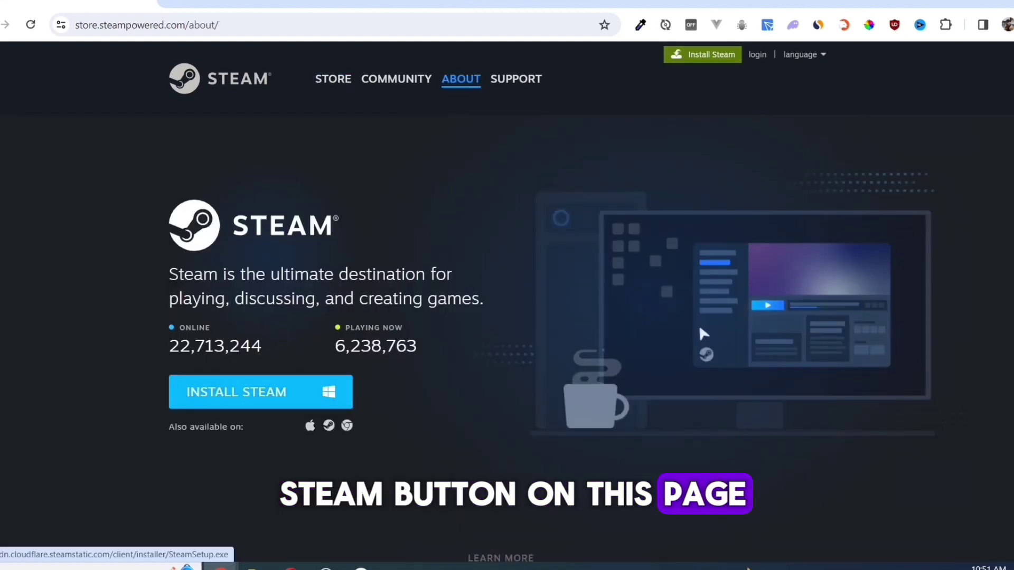
left_click(260, 392)
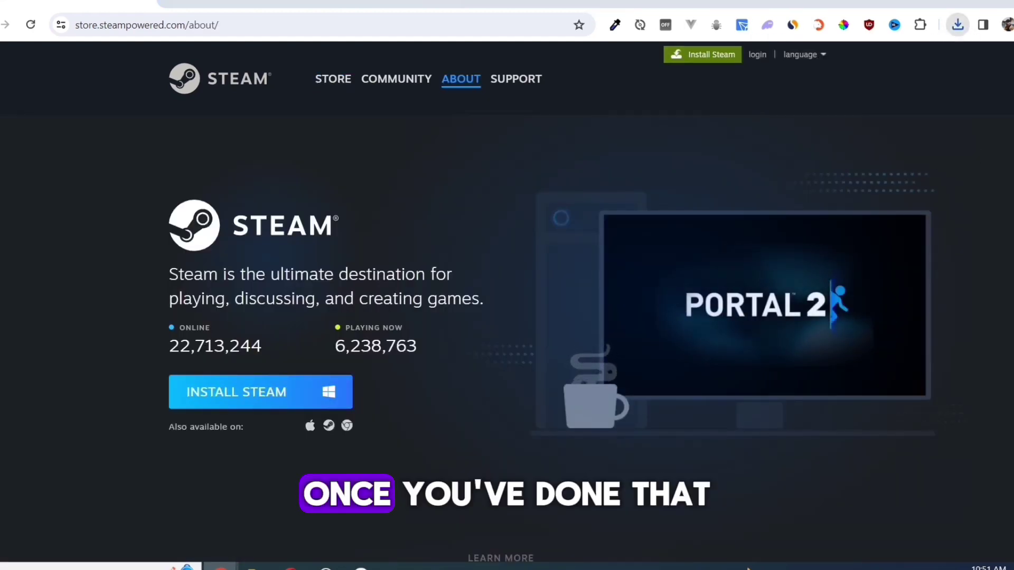
left_click(920, 57)
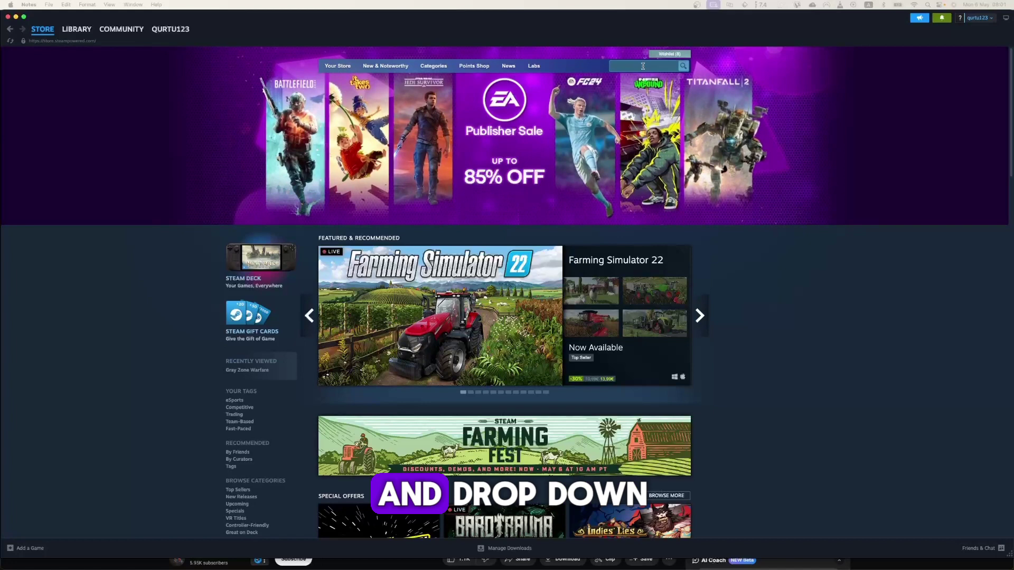
type("half life2")
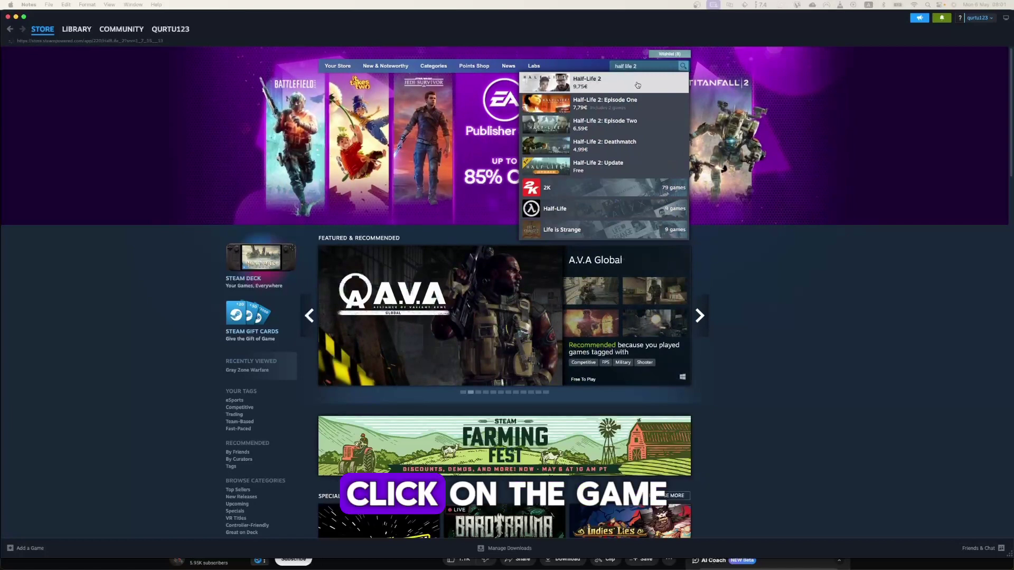
Open the Half-Life 2 store page and add the game to the cart
left_click(602, 82)
scroll(527, 186, "down", 5)
scroll(526, 187, "down", 3)
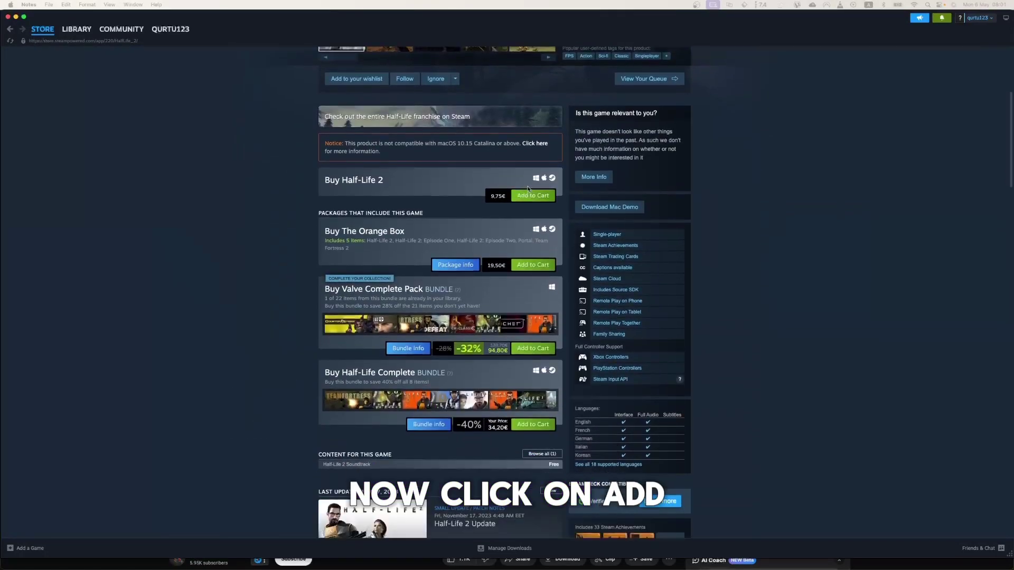
left_click(531, 196)
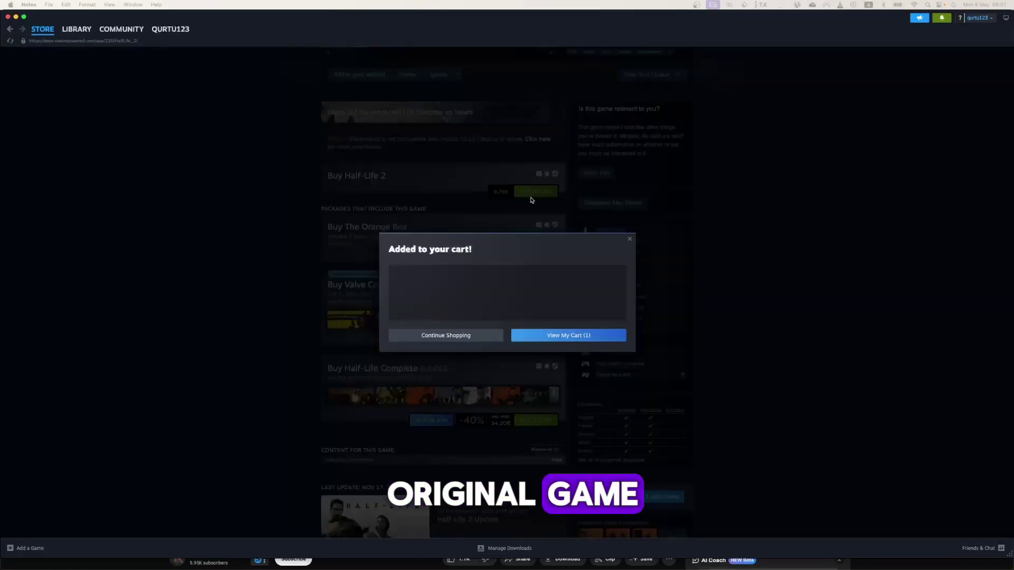
Take the Half-Life 2 cart to payment, choosing Visa and the card expiration year list
left_click(590, 339)
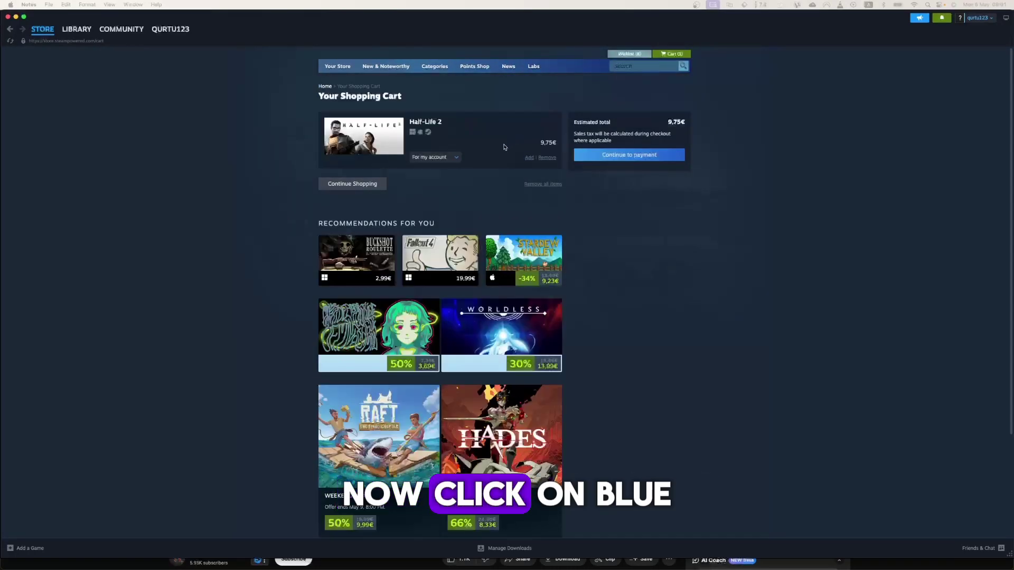
left_click(607, 160)
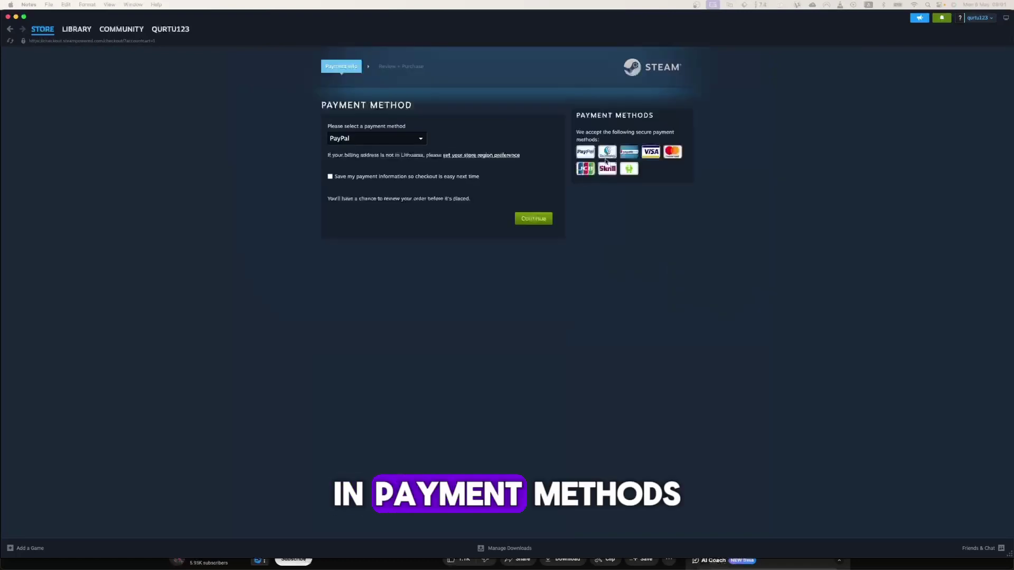
left_click(418, 141)
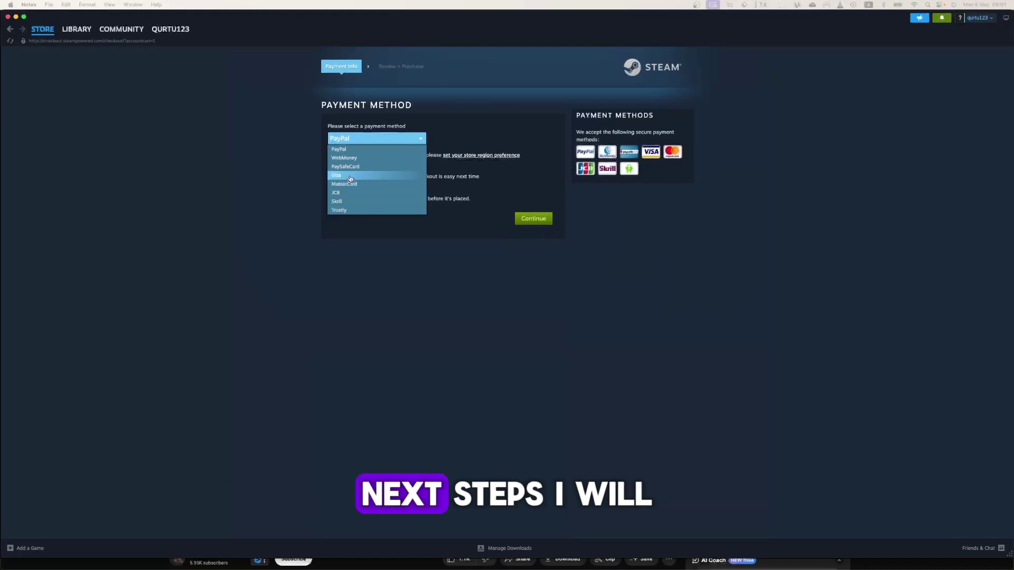
left_click(349, 176)
left_click(478, 167)
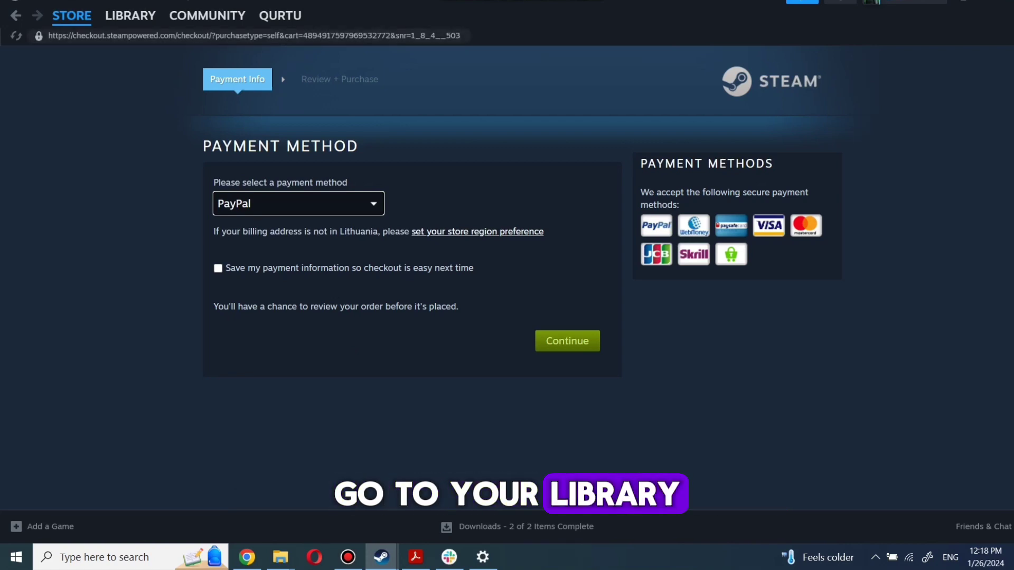
Show the Library games list, clear the sidebar search, and select Bloons TD 6
left_click(129, 15)
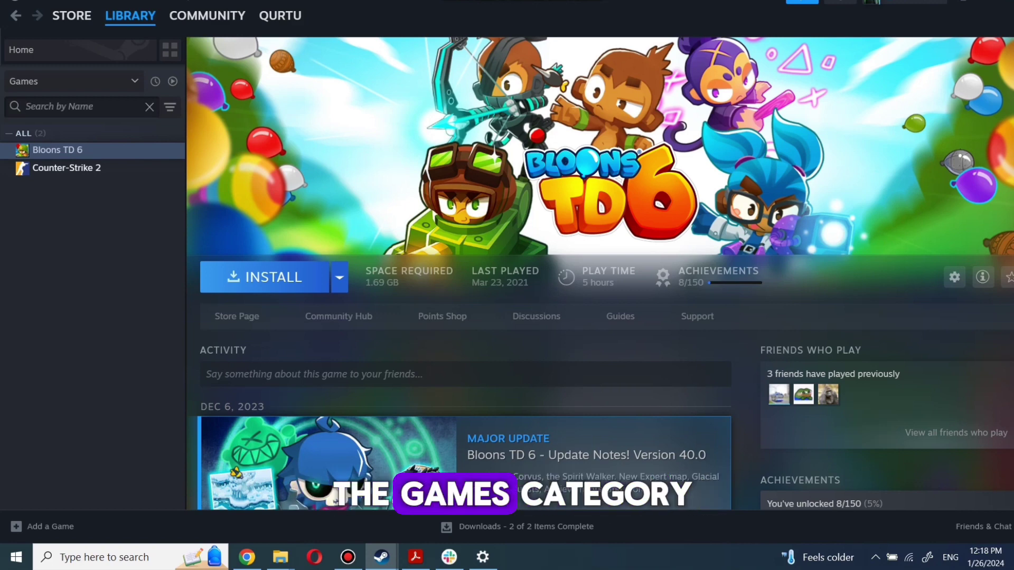
type("game na")
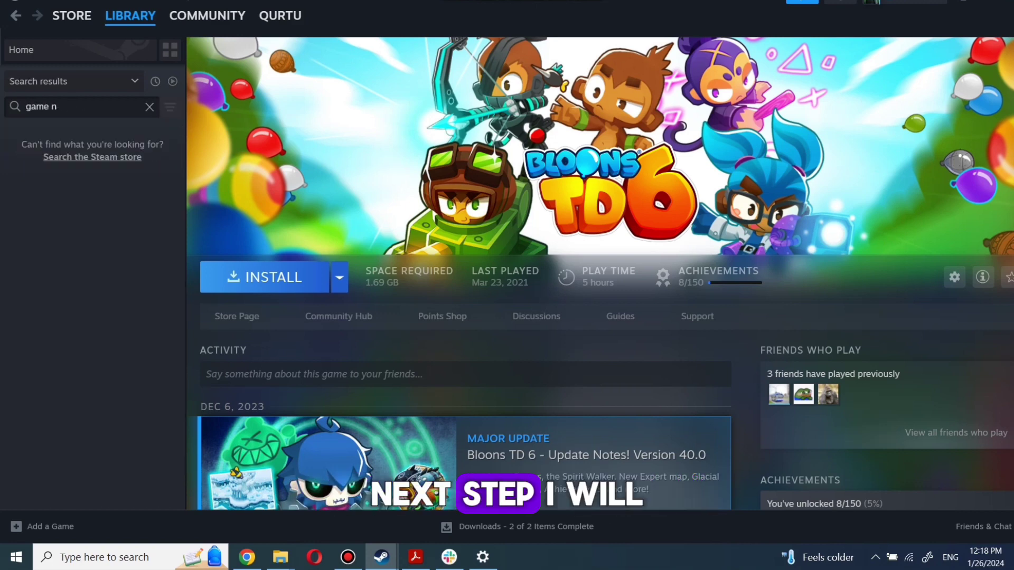
key("BackSpace")
key("BackSpace")
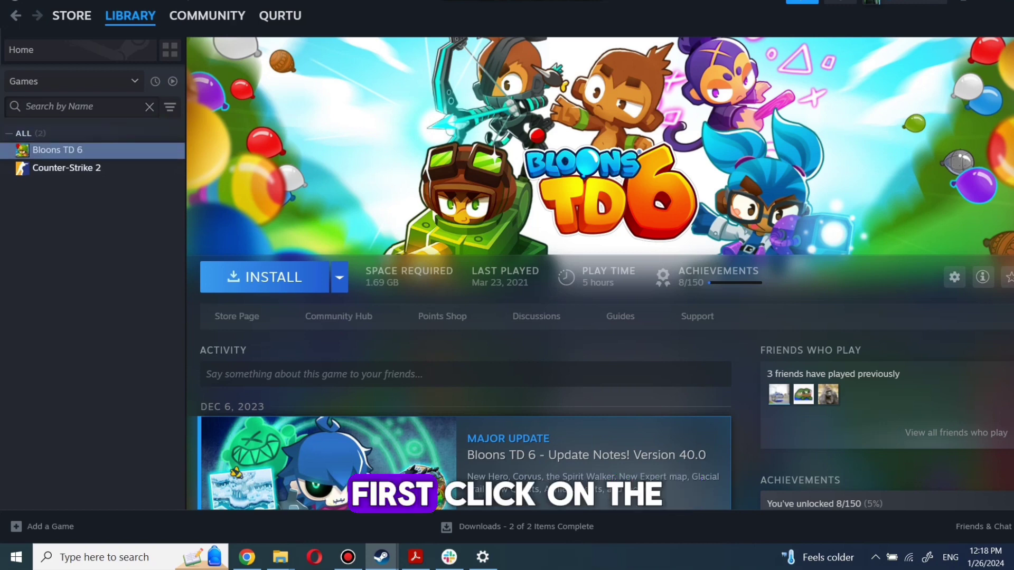
key("Down")
key("Up")
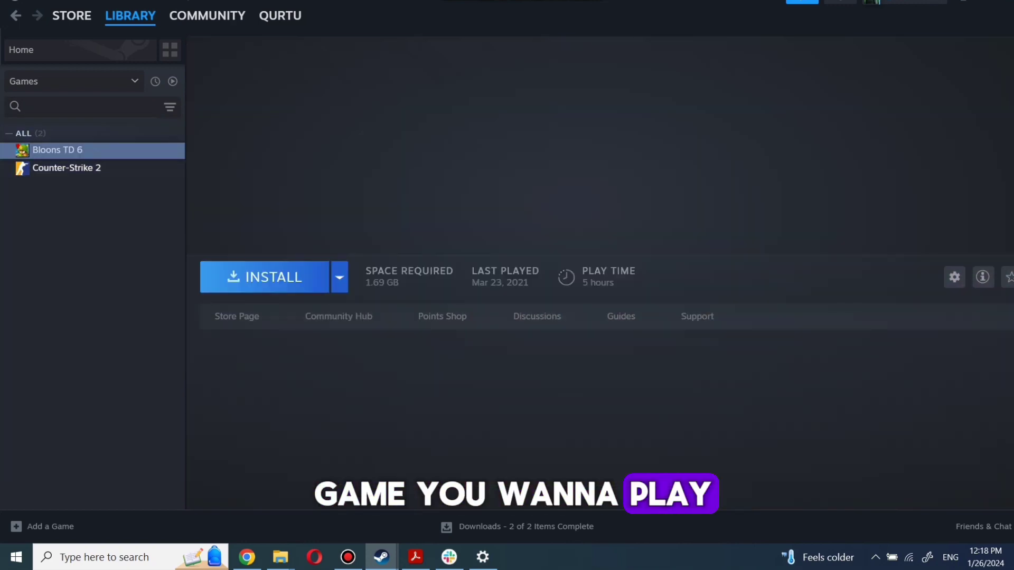
Install Bloons TD 6, confirming Local Drive (C:) as the destination
left_click(263, 277)
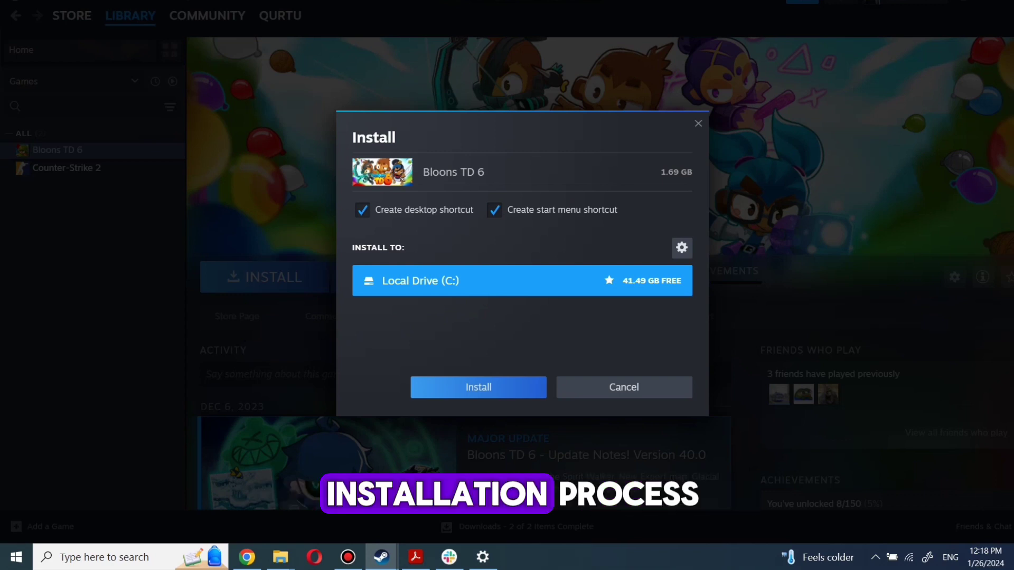
key("Return")
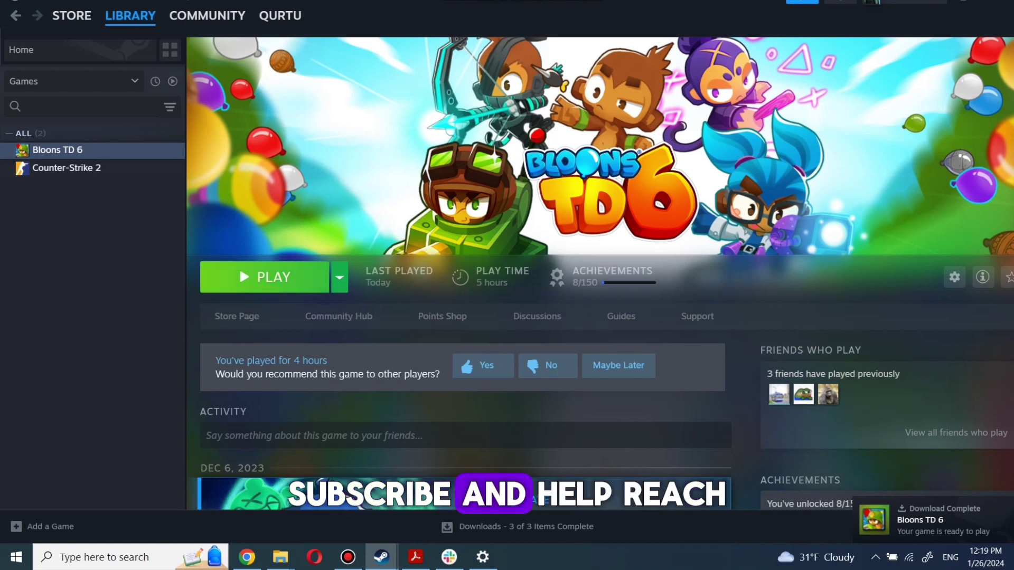
Start Bloons TD 6 with the green PLAY button on its library page
left_click(264, 277)
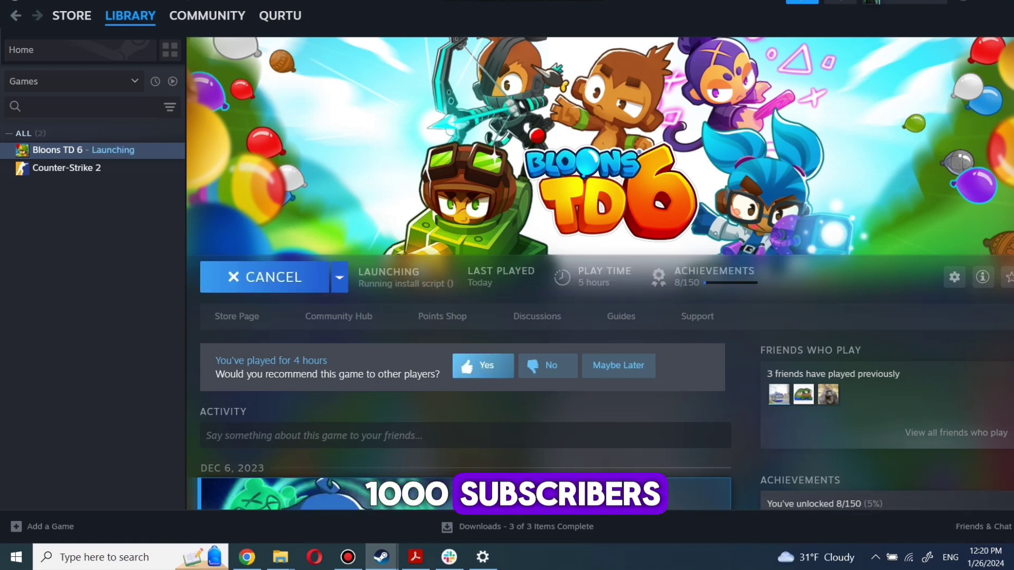